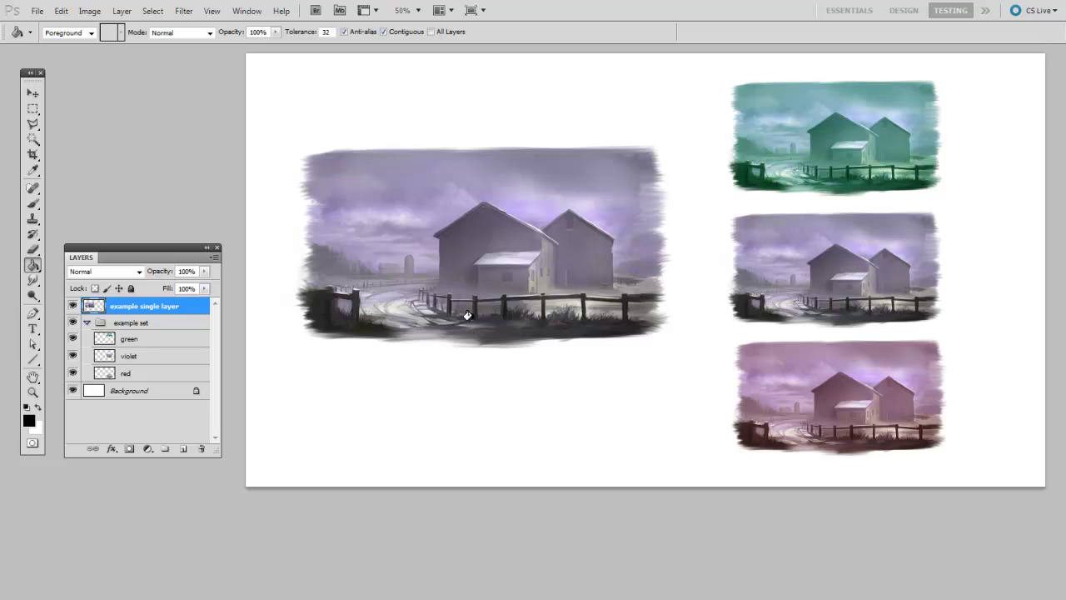
- Nudge the large single-layer painting and the green, violet and red small paintings, moving each on its own layer
click(32, 94)
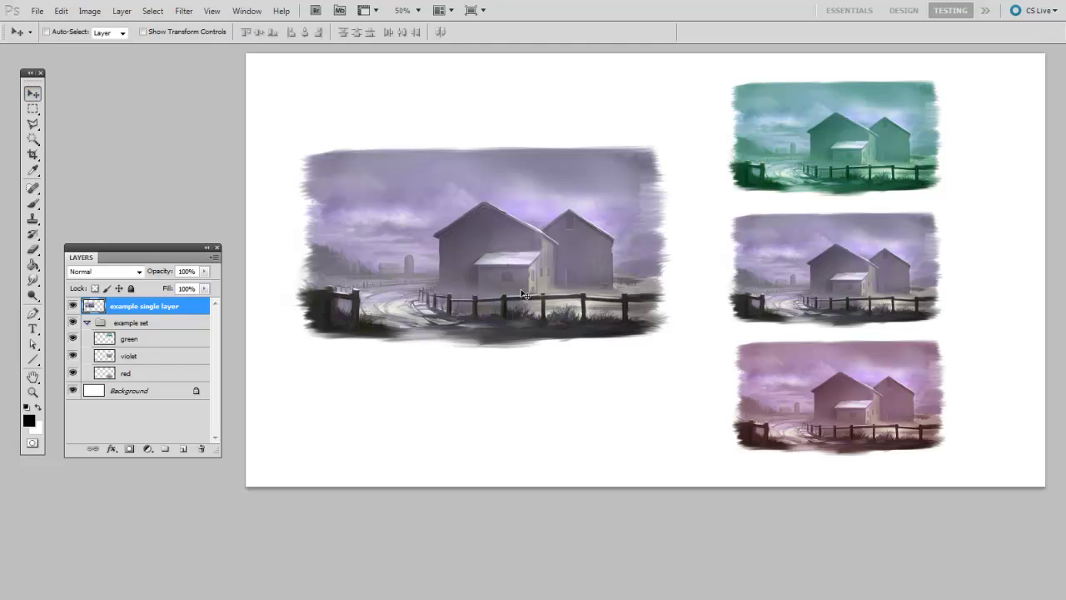
mouse_move(523, 293)
mouse_down()
mouse_move(541, 287)
mouse_move(537, 295)
mouse_up()
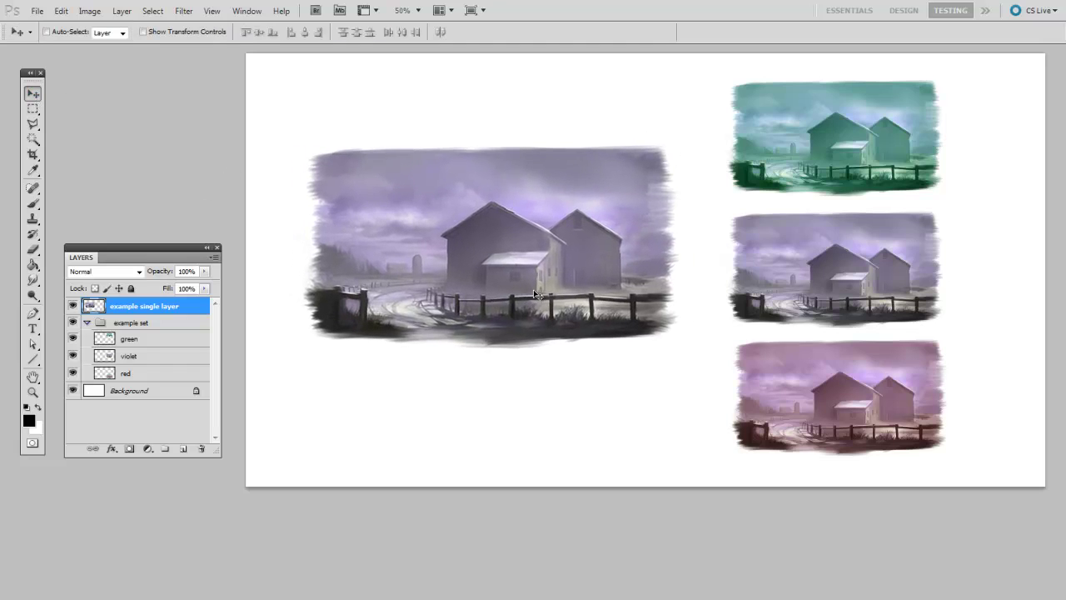
click(172, 340)
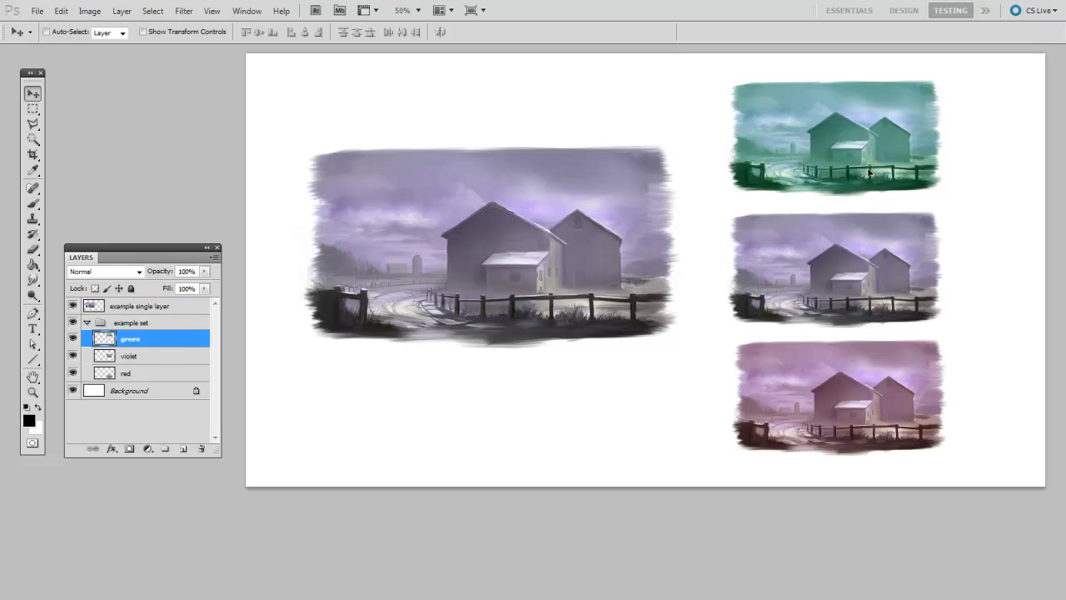
drag(868, 172, 872, 178)
click(152, 355)
drag(914, 338, 888, 341)
click(181, 377)
drag(873, 394, 868, 397)
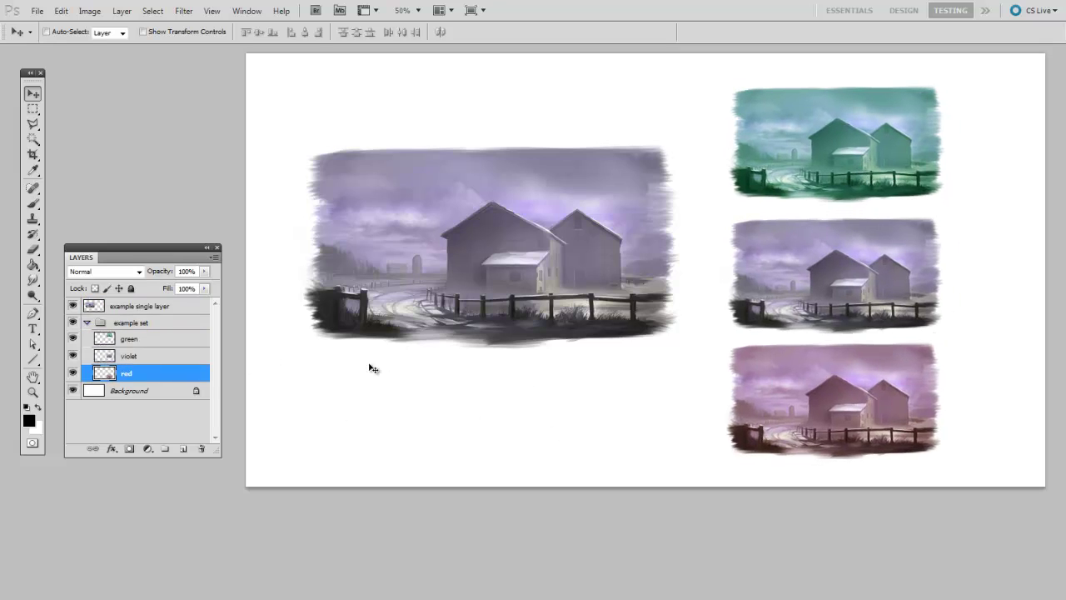
- Mask the example single layer with a rectangular selection that hides the large painting's rough borders
click(166, 306)
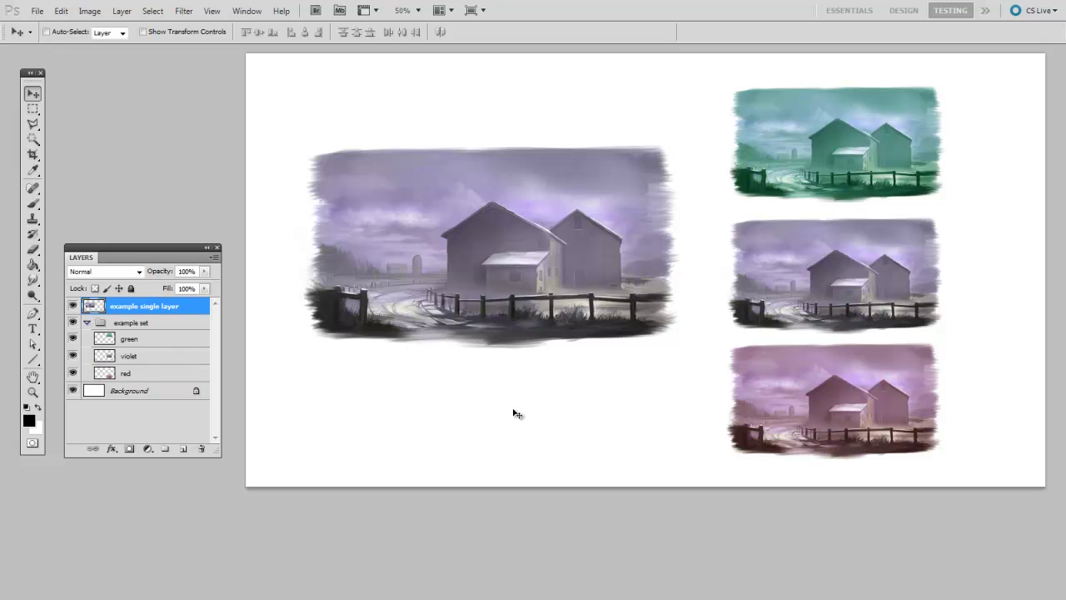
click(32, 109)
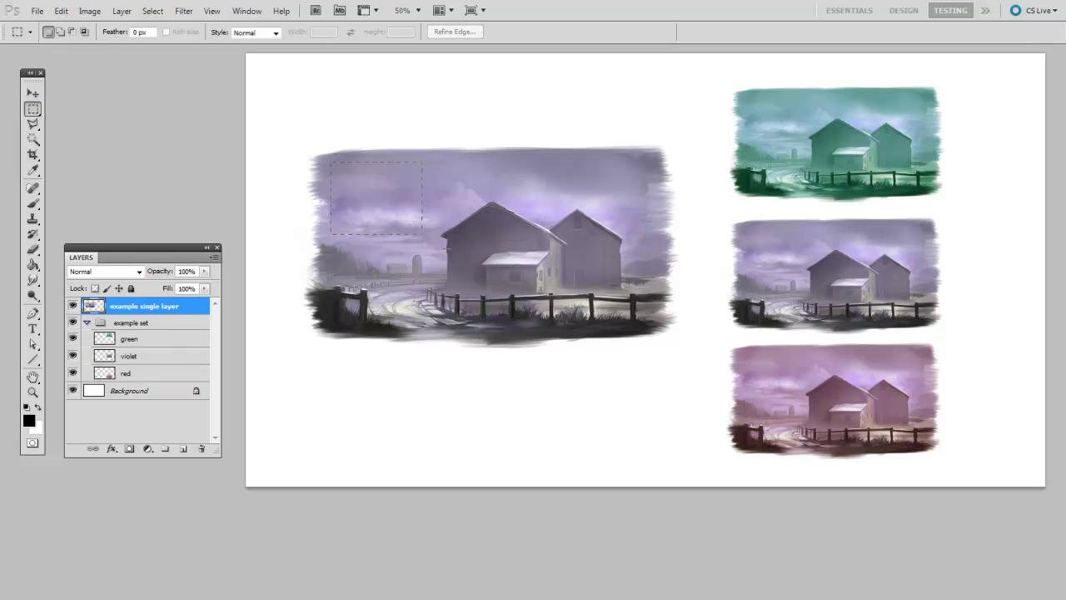
click(129, 449)
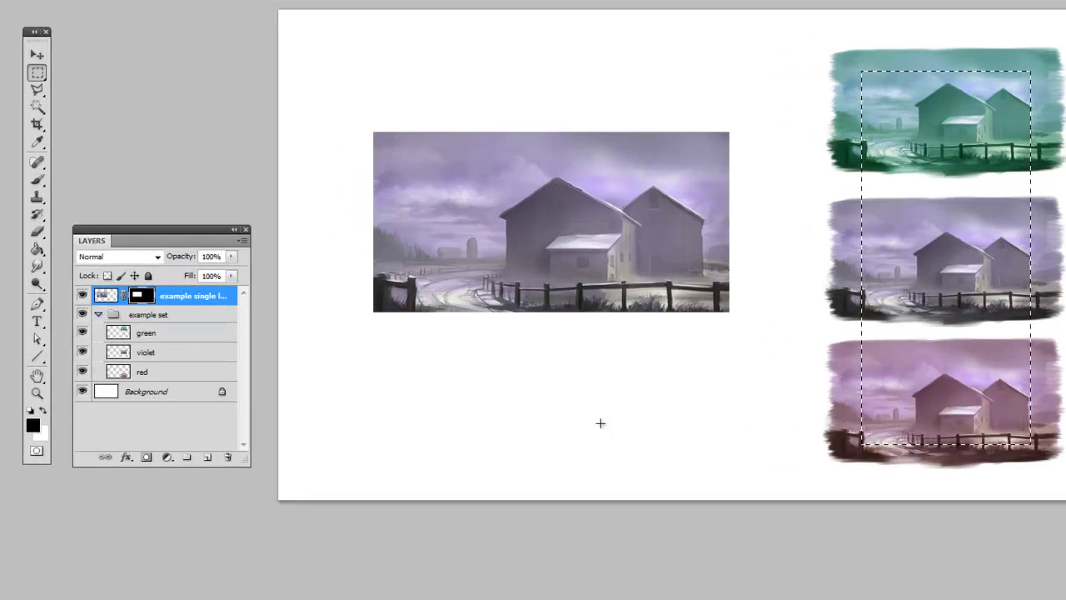
- Nudge the whole example set group and mask it with one rectangular selection spanning all three small paintings
click(167, 315)
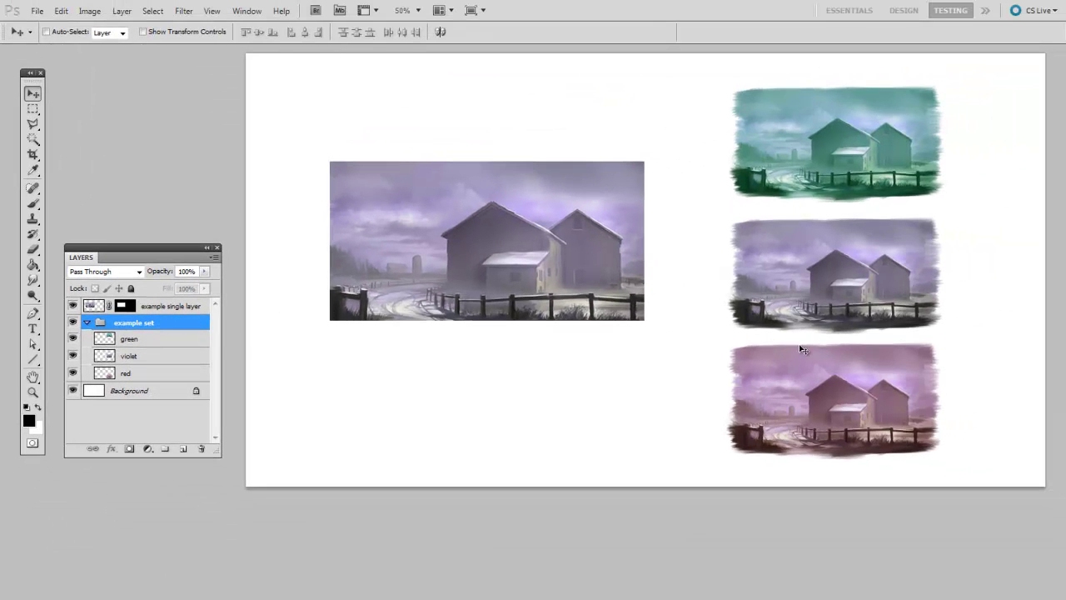
mouse_move(902, 379)
mouse_down()
mouse_move(890, 364)
mouse_move(896, 376)
mouse_up()
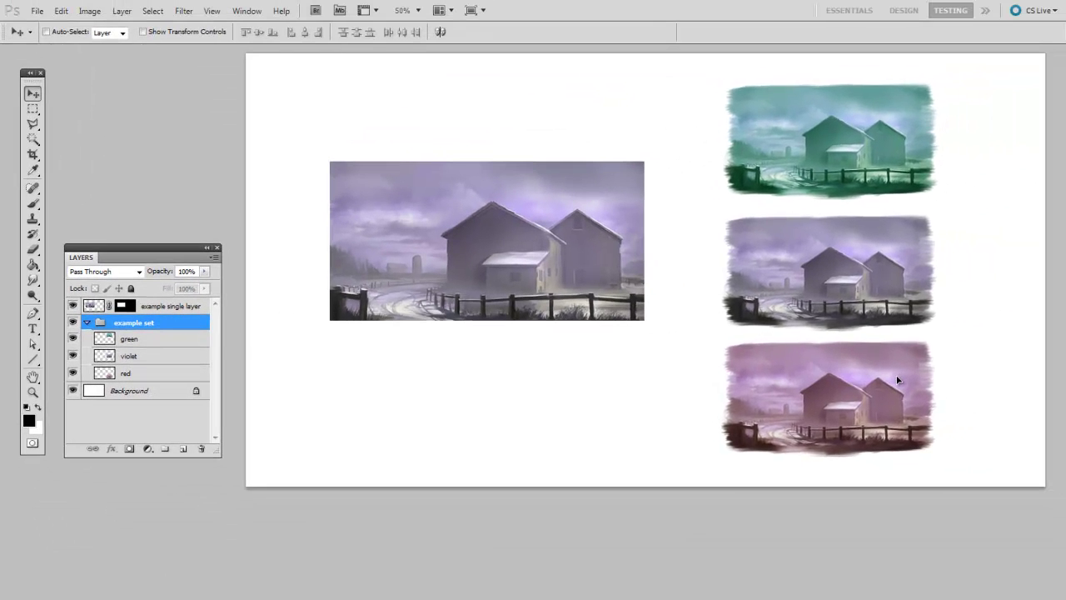
key(m)
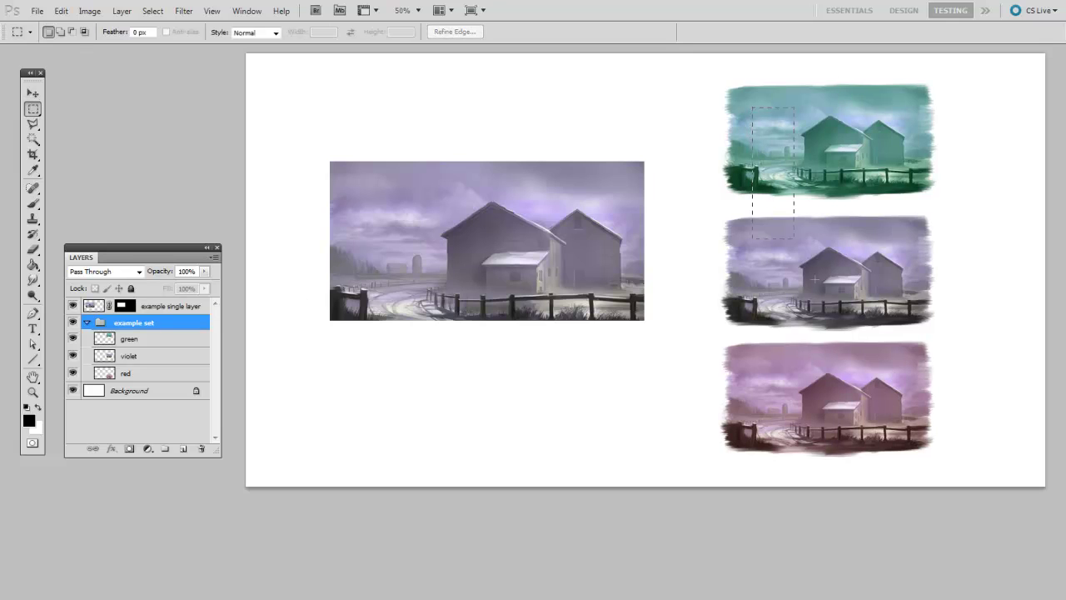
drag(882, 414, 902, 429)
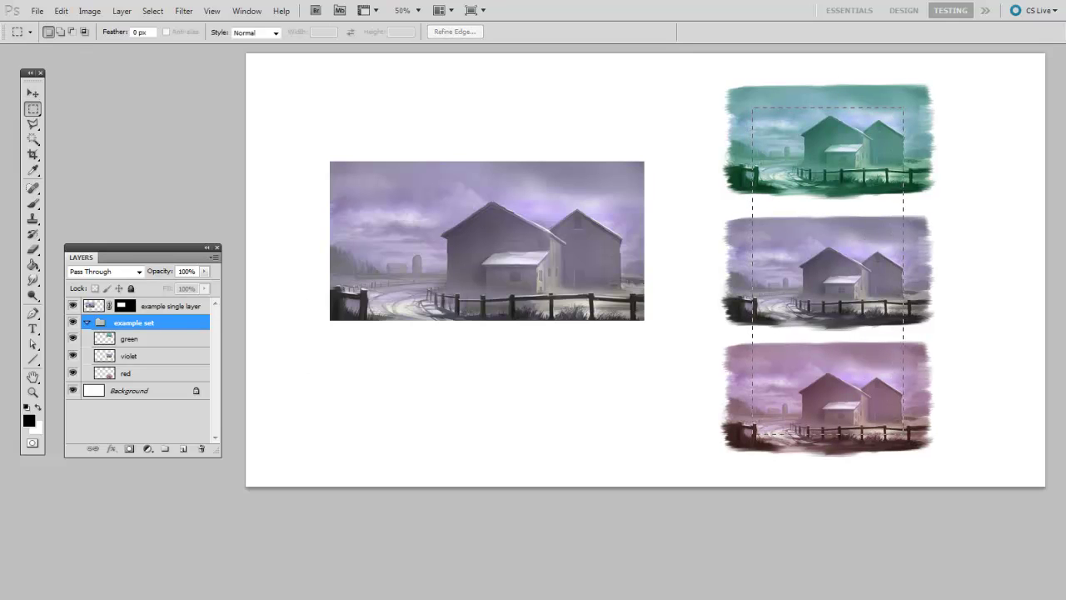
click(130, 338)
click(144, 324)
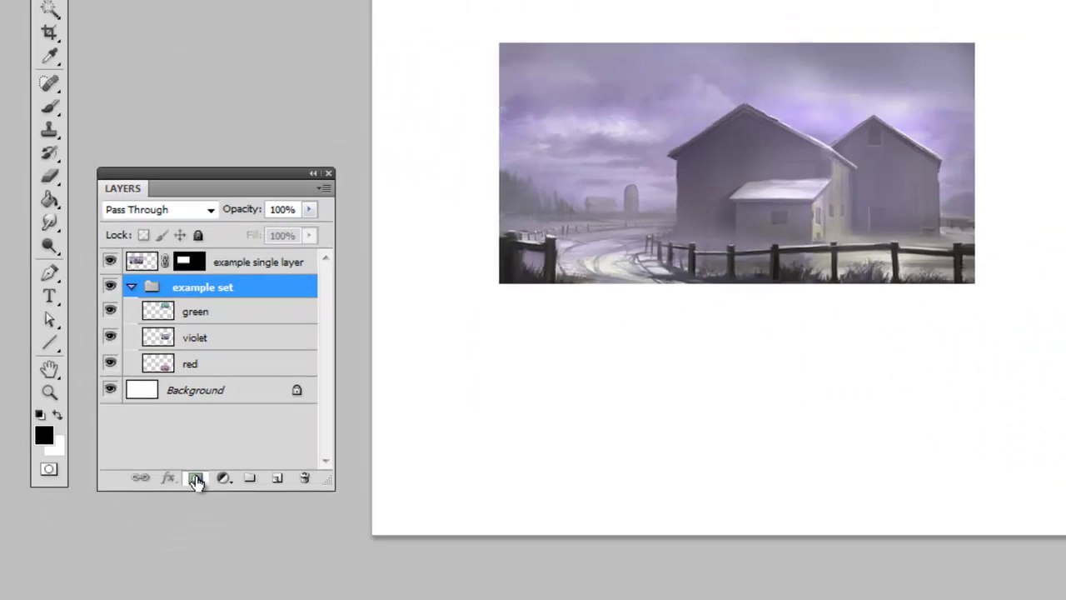
click(196, 480)
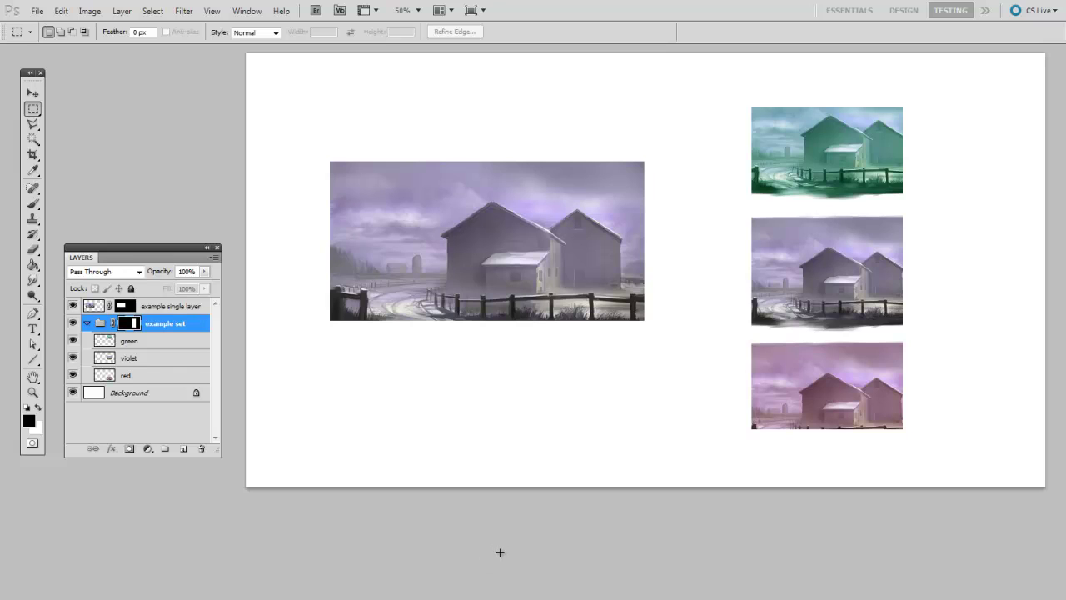
- Move the violet, red and green layers individually within the masked example set group
key(v)
click(148, 359)
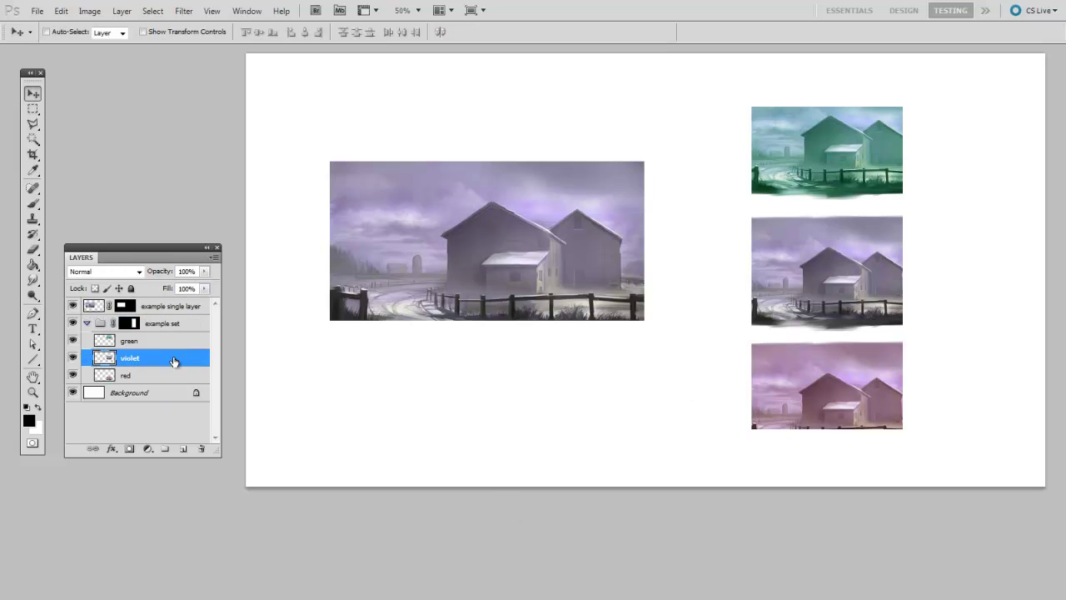
drag(861, 289, 841, 285)
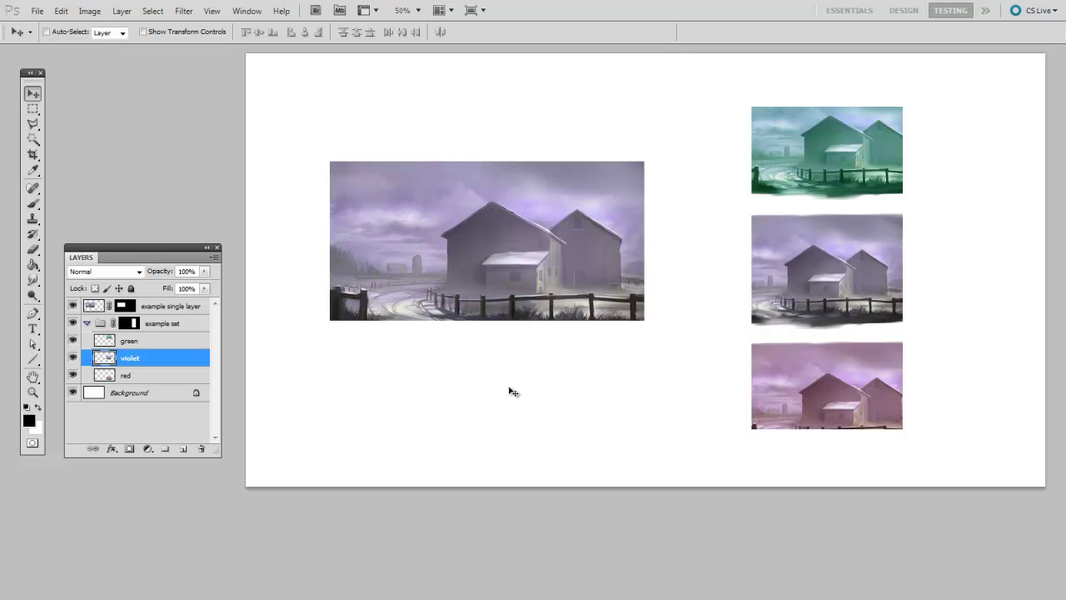
click(168, 380)
drag(894, 402, 888, 397)
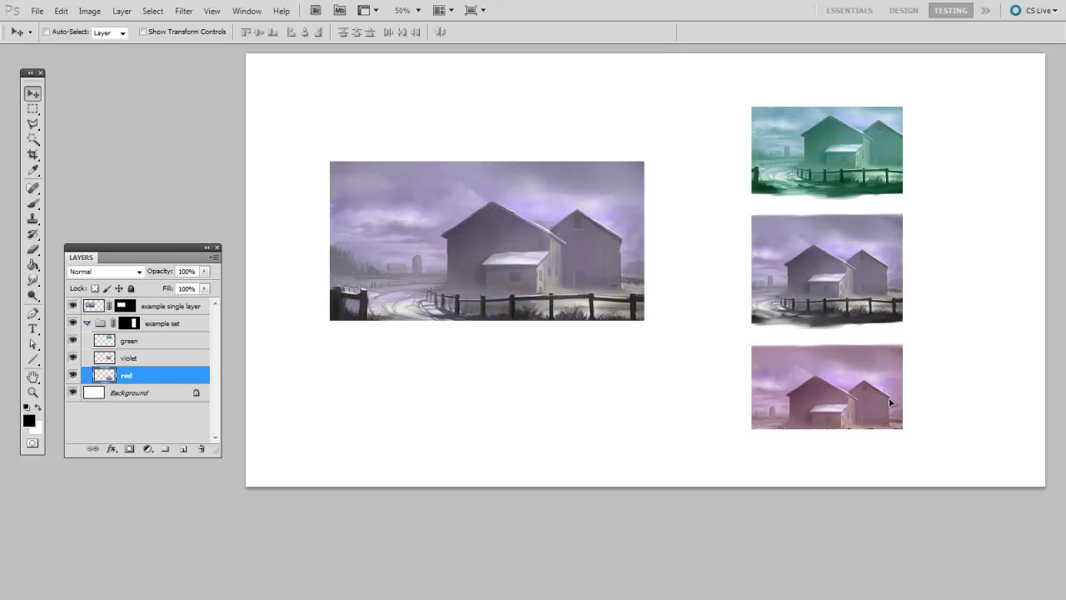
click(181, 343)
mouse_move(853, 222)
mouse_down()
mouse_move(857, 195)
mouse_move(865, 214)
mouse_up()
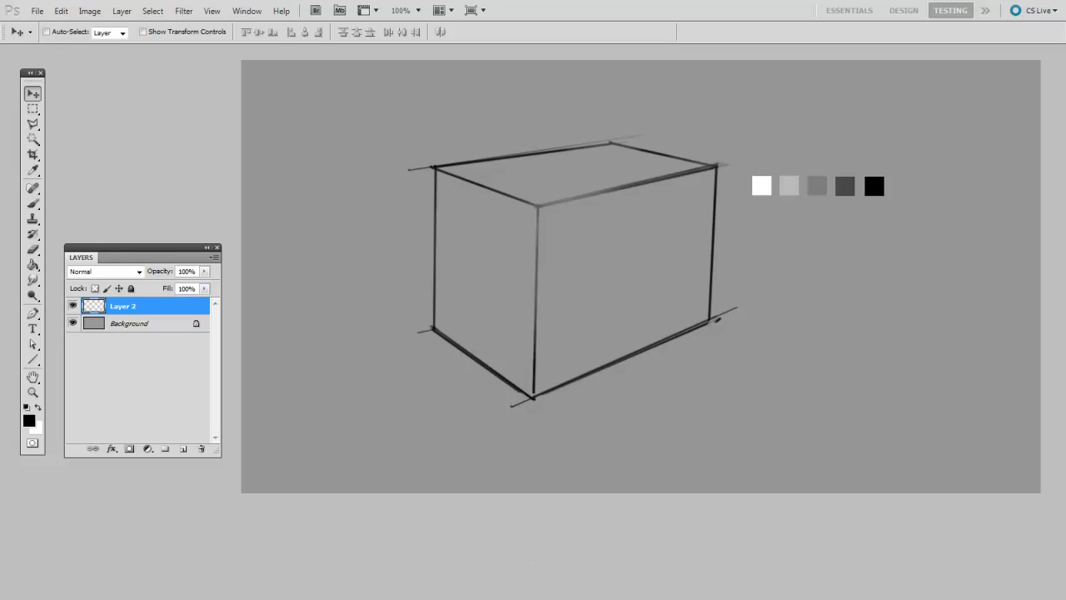
- Create a layer group beneath the box's line art and mask it to the box's outer silhouette with the Polygonal Lasso
click(165, 448)
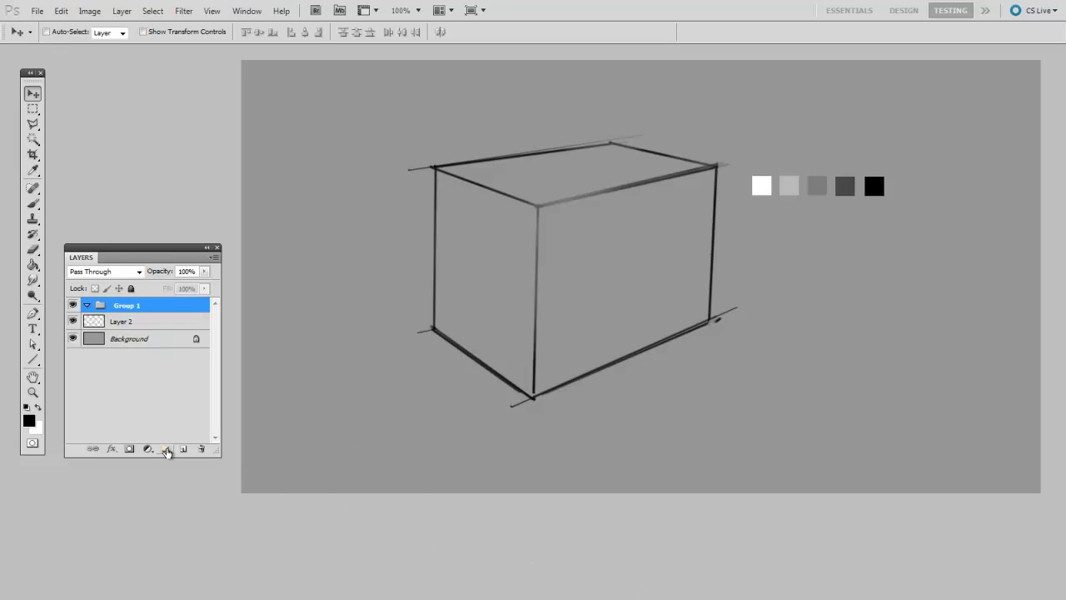
drag(156, 321, 156, 326)
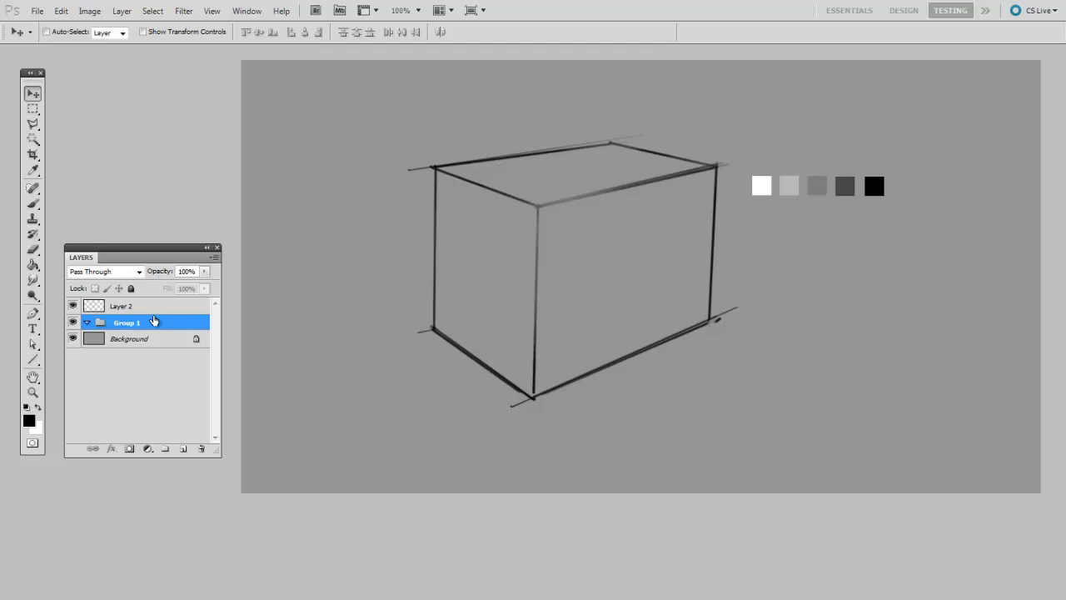
key(l)
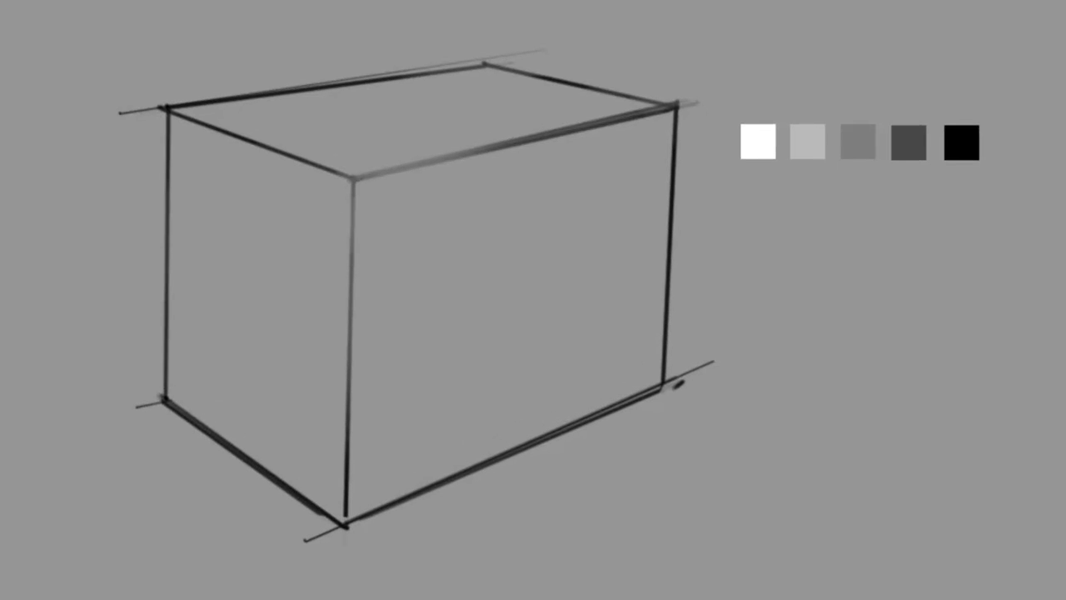
click(164, 398)
click(344, 524)
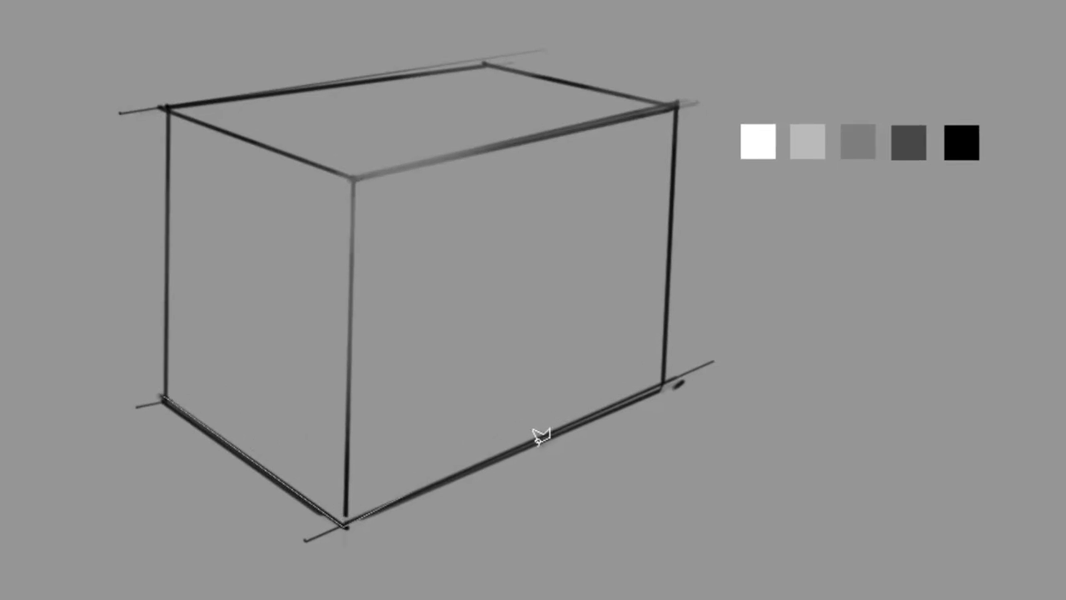
click(664, 385)
click(674, 105)
click(486, 58)
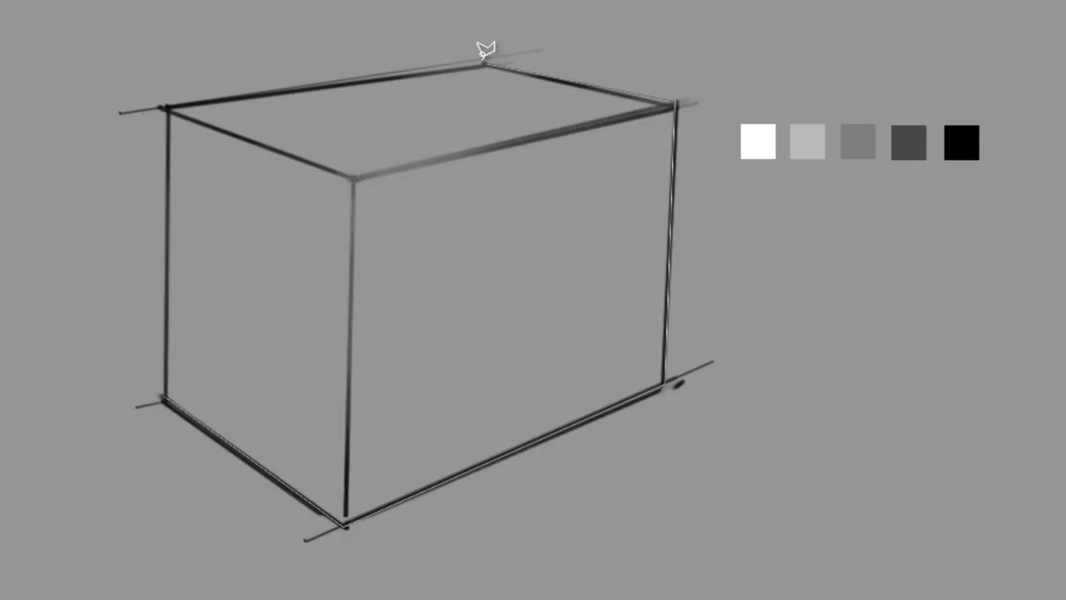
click(166, 106)
click(165, 395)
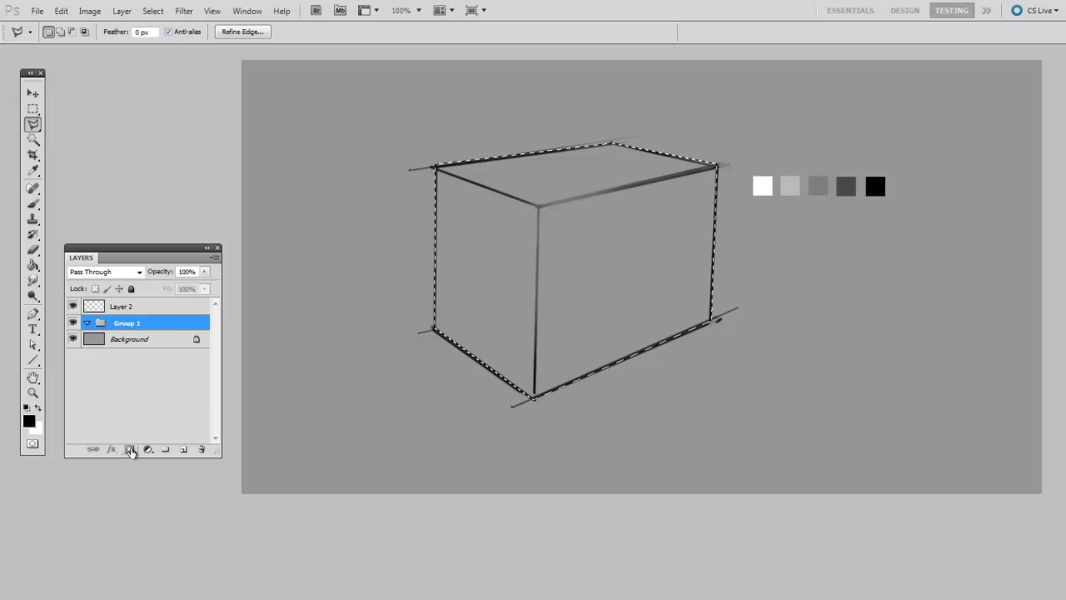
click(129, 451)
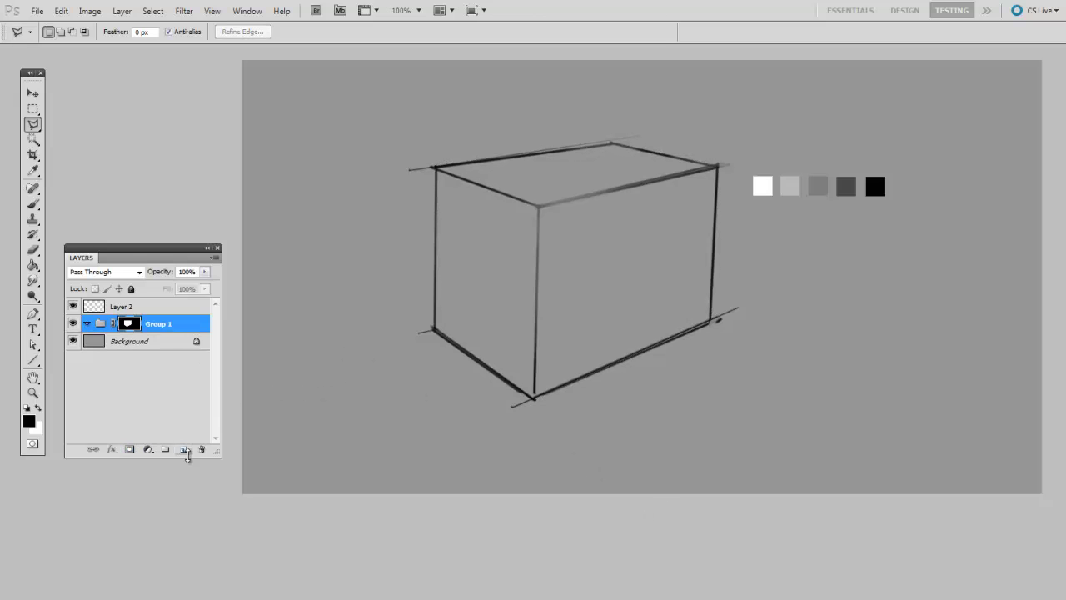
- Add three empty layers inside the masked group and select the lowest one, Layer 3
click(183, 449)
click(183, 448)
click(183, 449)
click(140, 375)
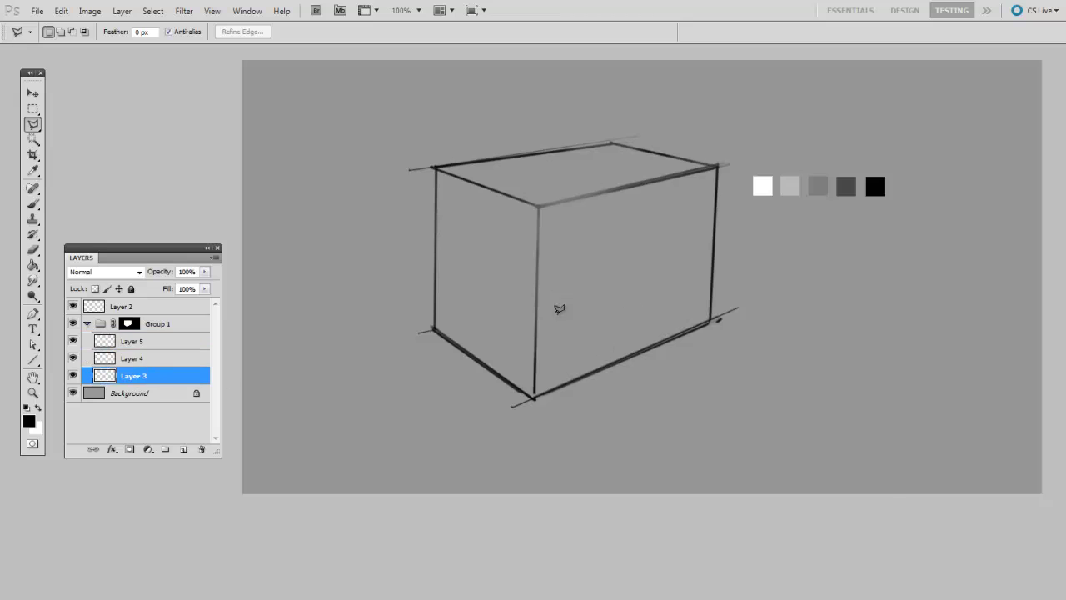
- Cover the whole box on Layer 3 with the middle grey swatch colour, using a large soft round brush
key(b)
right_click(557, 314)
click(596, 397)
drag(469, 425, 473, 430)
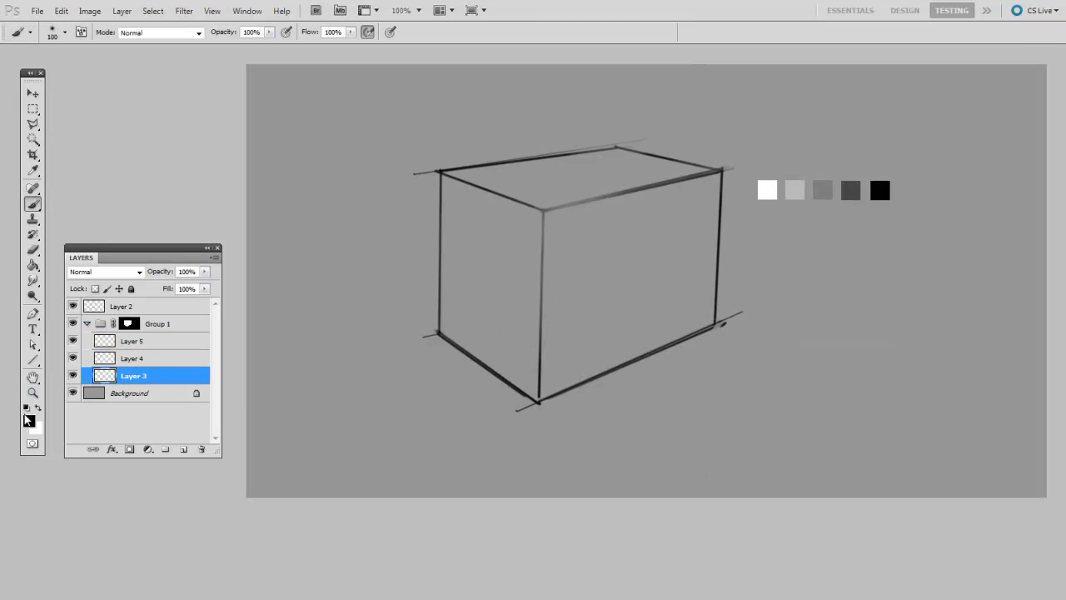
alt+click(820, 189)
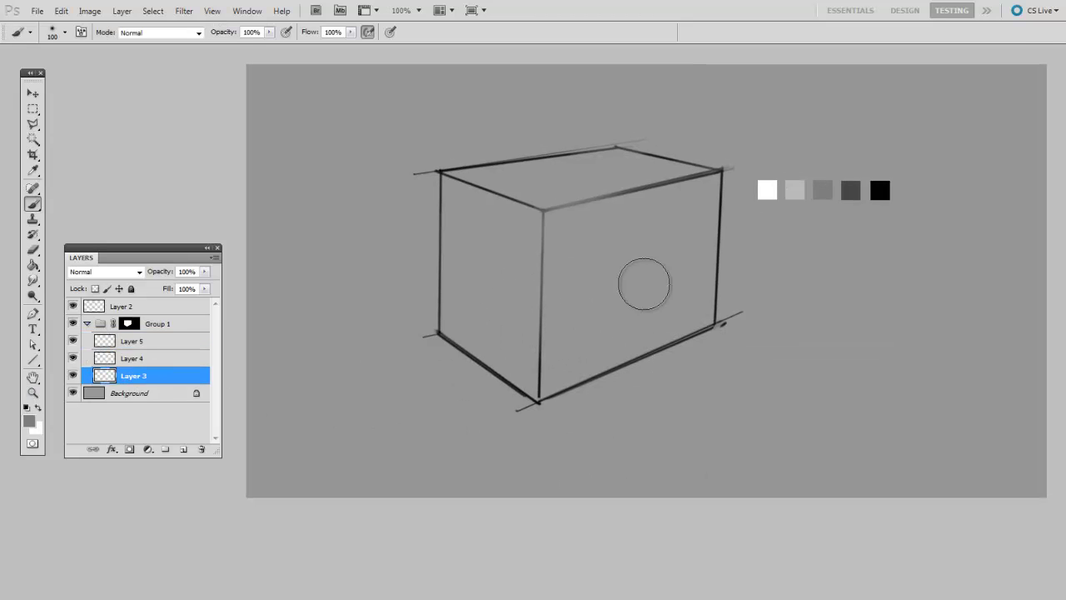
key(bracketright)
key(bracketright)
mouse_move(448, 229)
mouse_down()
mouse_move(545, 325)
mouse_move(683, 238)
mouse_up()
key(bracketright)
key(bracketright)
key(bracketright)
key(bracketright)
drag(578, 192, 533, 378)
mouse_move(730, 223)
mouse_down()
mouse_move(468, 300)
mouse_move(656, 325)
mouse_move(551, 294)
mouse_up()
- Add a layer above the grey base and paint the box's top face with the light grey swatch colour using a soft 300 px brush
key(ctrl+shift+alt+n)
key(bracketleft)
key(bracketleft)
right_click(555, 259)
click(597, 341)
click(479, 379)
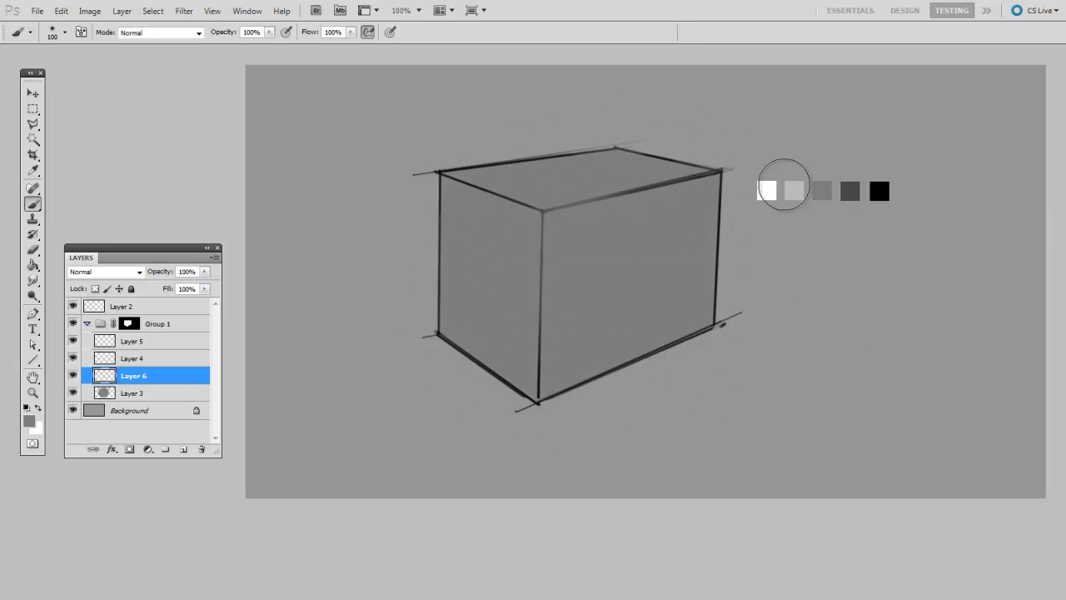
alt+click(797, 191)
drag(467, 178, 744, 165)
key(bracketright)
- Erase the light grey spill from the upper part of the box's right face with a hard round 70 px eraser
key(bracketright)
drag(541, 200, 695, 171)
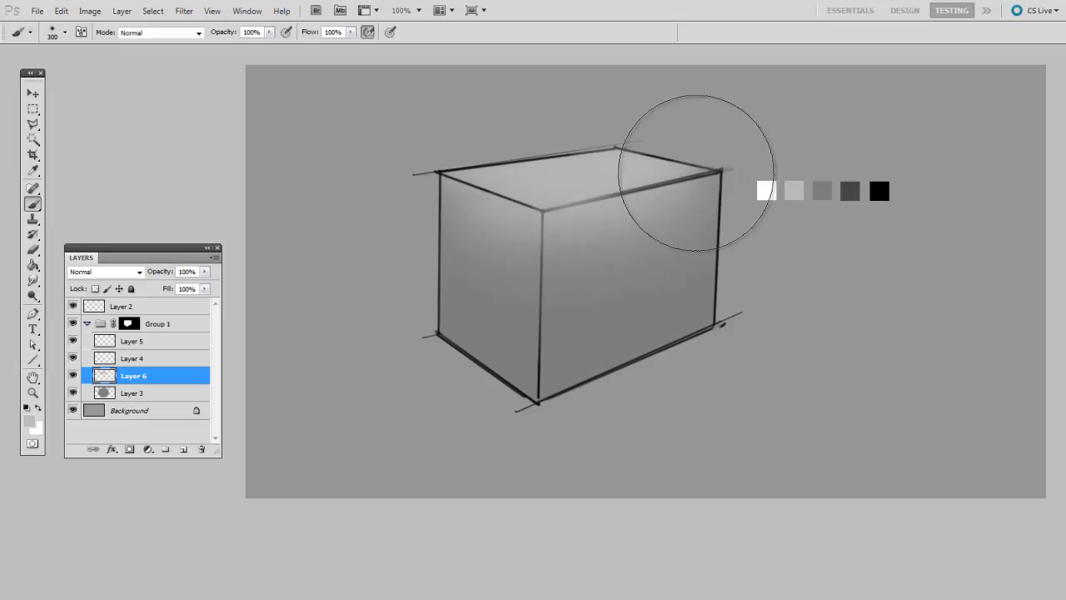
mouse_move(522, 229)
mouse_down()
mouse_move(438, 242)
mouse_move(663, 227)
mouse_up()
key(e)
right_click(439, 243)
click(485, 306)
click(439, 336)
- Erase the light grey spill along the top of the box's left face, using a 100 px and then a 60 px eraser
key(bracketright)
key(bracketright)
key(bracketright)
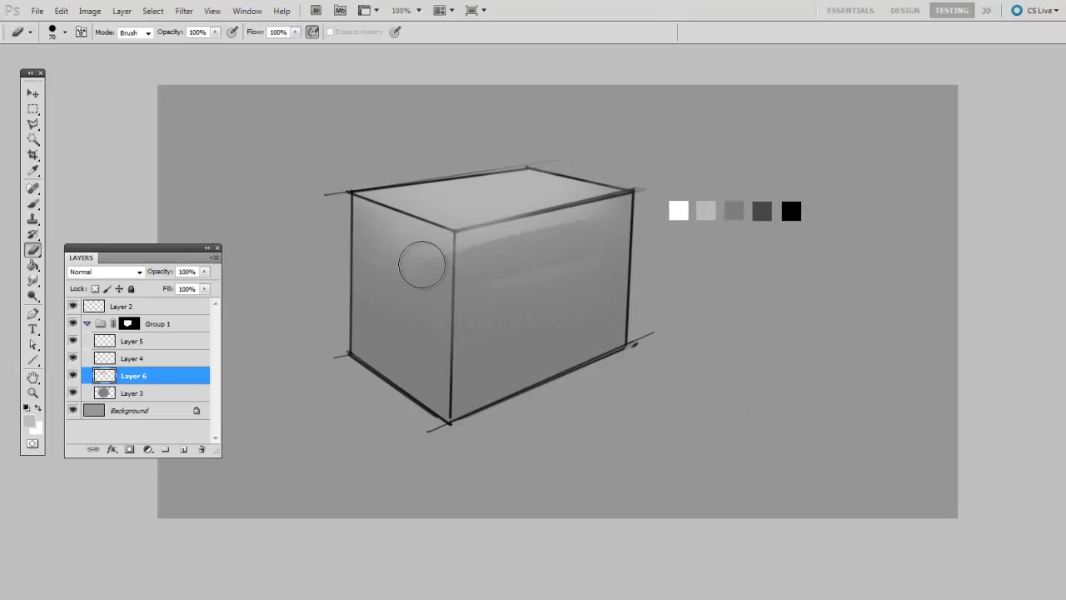
drag(423, 265, 608, 220)
drag(497, 244, 666, 220)
key(bracketright)
key(bracketright)
key(bracketright)
drag(373, 259, 350, 219)
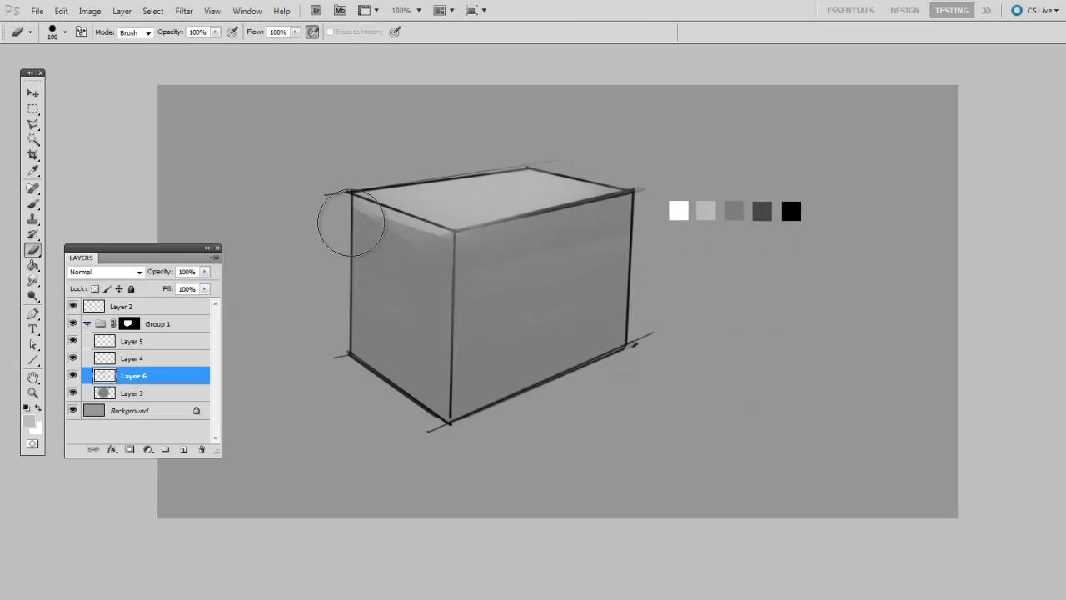
key(bracketleft)
key(bracketleft)
key(bracketleft)
key(bracketleft)
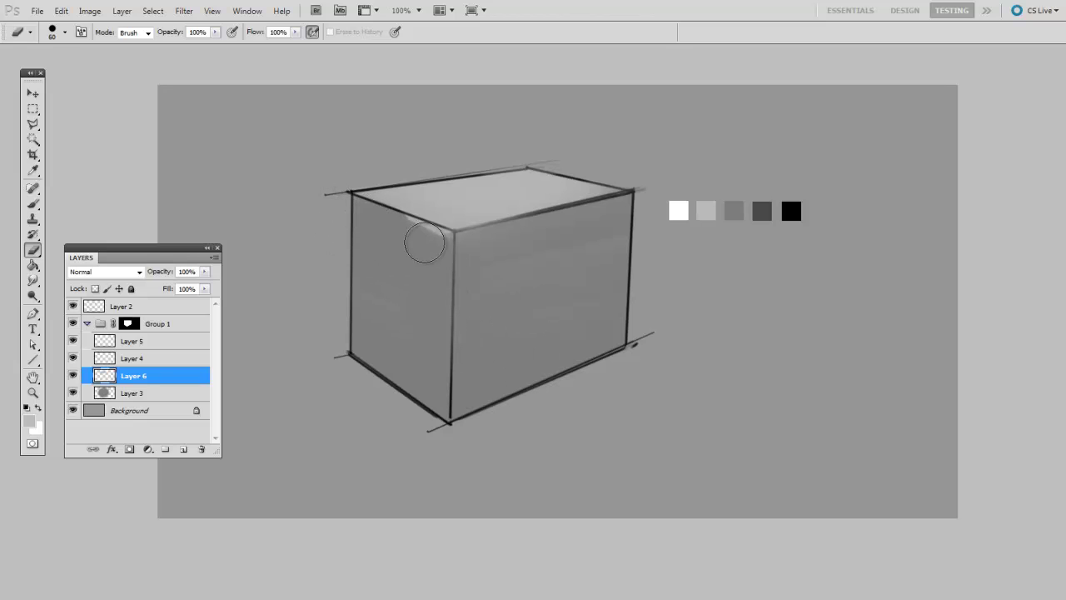
- Add a layer above the light grey one and shade the box's lower sides with the dark grey swatch colour using a soft 400 px brush
click(183, 449)
key(b)
right_click(543, 332)
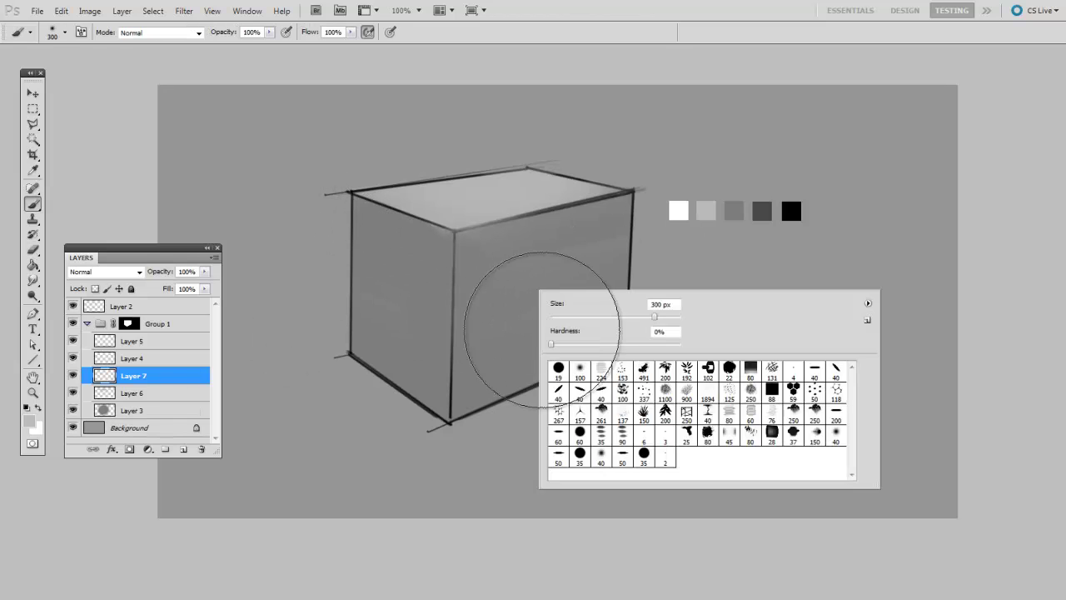
double_click(575, 370)
drag(515, 406, 511, 410)
alt+click(732, 213)
drag(582, 349, 618, 335)
key(bracketright)
key(bracketright)
key(bracketright)
key(bracketright)
key(bracketright)
key(bracketright)
key(bracketright)
key(bracketright)
key(bracketright)
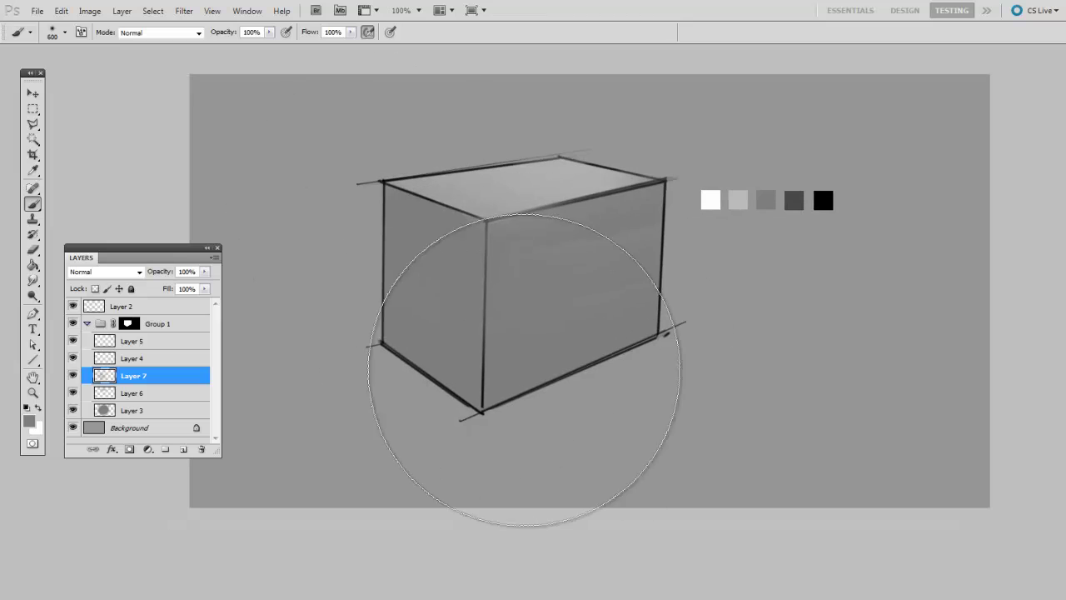
key(bracketleft)
key(bracketleft)
alt+click(794, 200)
drag(453, 337, 546, 413)
drag(566, 348, 516, 367)
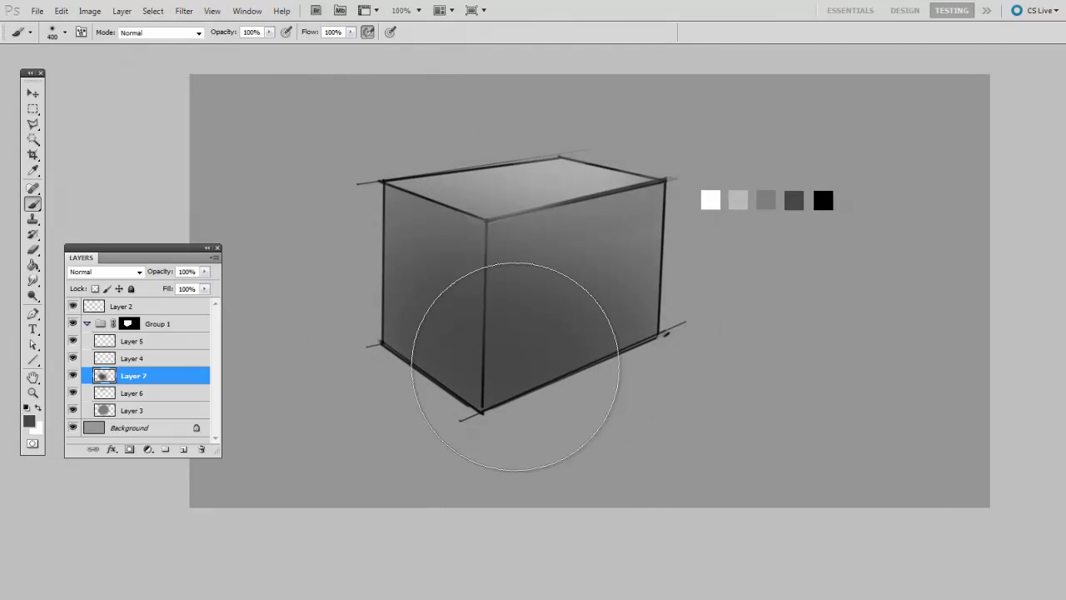
- Erase the dark shading from the box's right face, starting along the front vertical edge, and its spill on the top with a hard round eraser
key(e)
right_click(539, 300)
double_click(564, 340)
key(bracketright)
key(bracketright)
drag(487, 224, 509, 513)
key(bracketright)
key(bracketright)
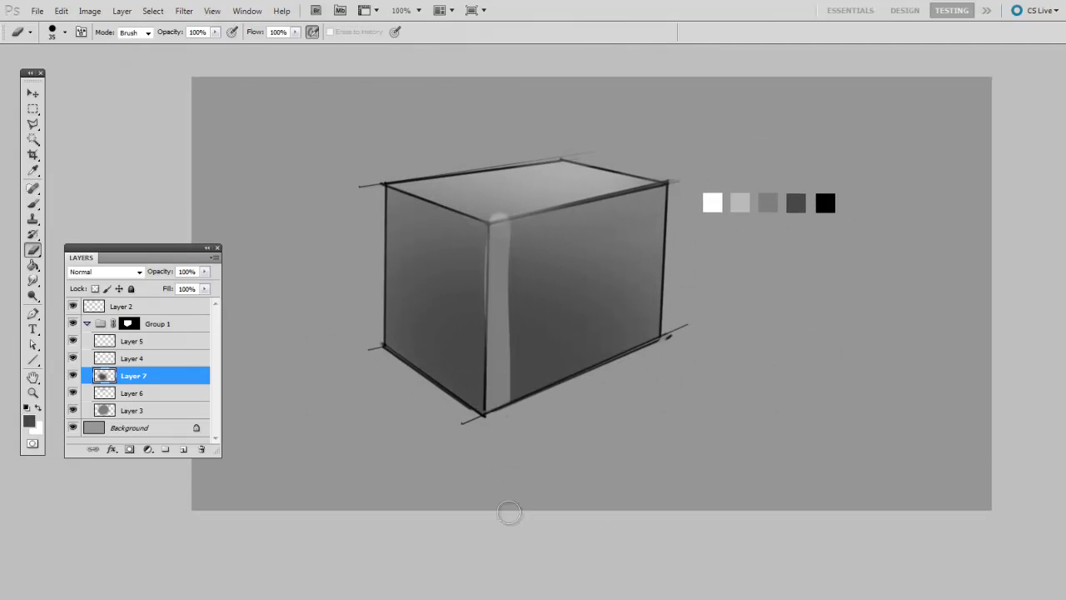
key(bracketright)
key(bracketright)
mouse_move(538, 209)
mouse_down()
mouse_move(531, 458)
mouse_move(539, 251)
mouse_move(523, 264)
mouse_move(573, 188)
mouse_move(614, 355)
mouse_move(656, 324)
mouse_move(617, 365)
mouse_up()
key(bracketleft)
mouse_move(428, 172)
mouse_down()
mouse_move(530, 163)
mouse_move(471, 186)
mouse_move(410, 184)
mouse_move(510, 199)
mouse_move(577, 166)
mouse_up()
key(bracketleft)
mouse_move(724, 473)
mouse_down()
mouse_move(739, 395)
mouse_move(775, 397)
mouse_up()
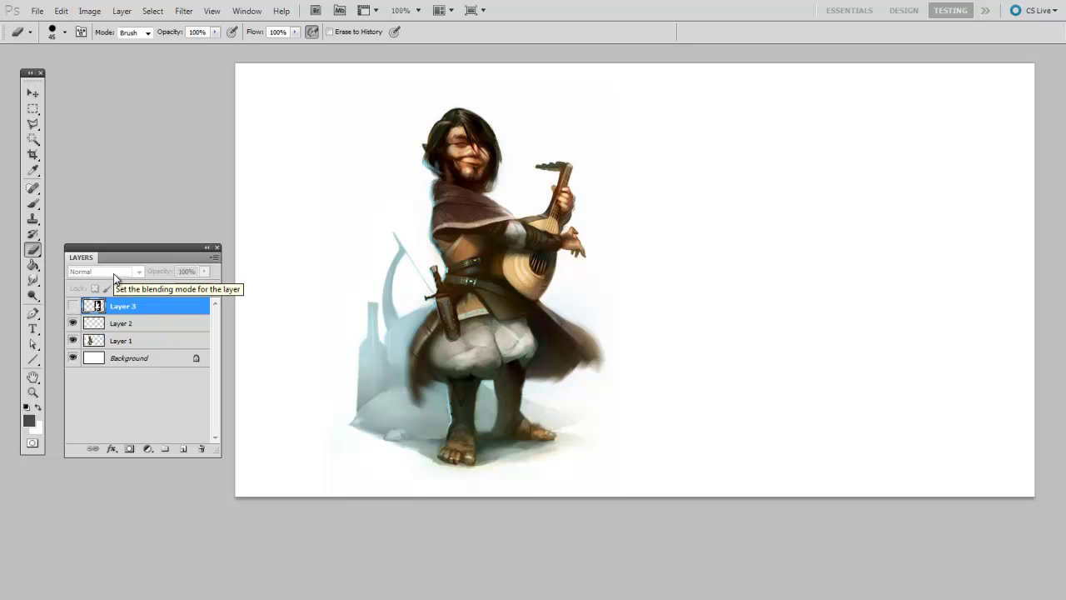
- Show the hidden Layer 3 with the black-and-white silhouette beside the lute player painting
click(74, 306)
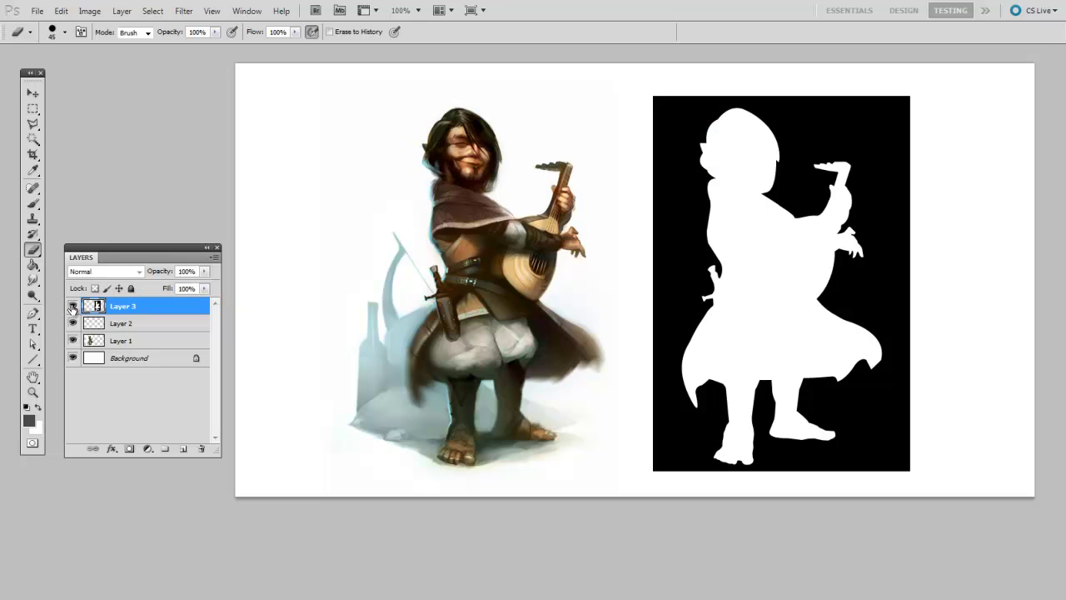